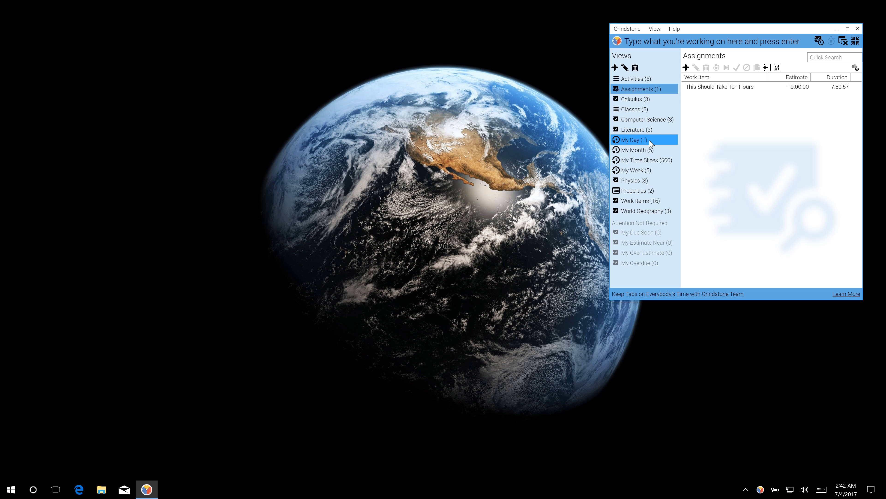
In the Classes view, bring up the World Geography class's actions, then dismiss them.
{"action": "left_click", "coordinate": [634, 109]}
{"action": "left_click", "coordinate": [699, 118]}
{"action": "right_click", "coordinate": [709, 123]}
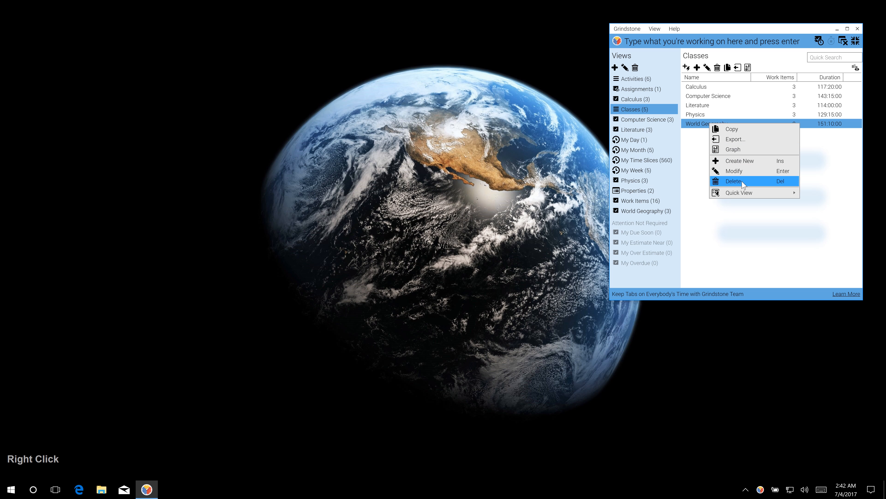
{"action": "mouse_move", "coordinate": [751, 197]}
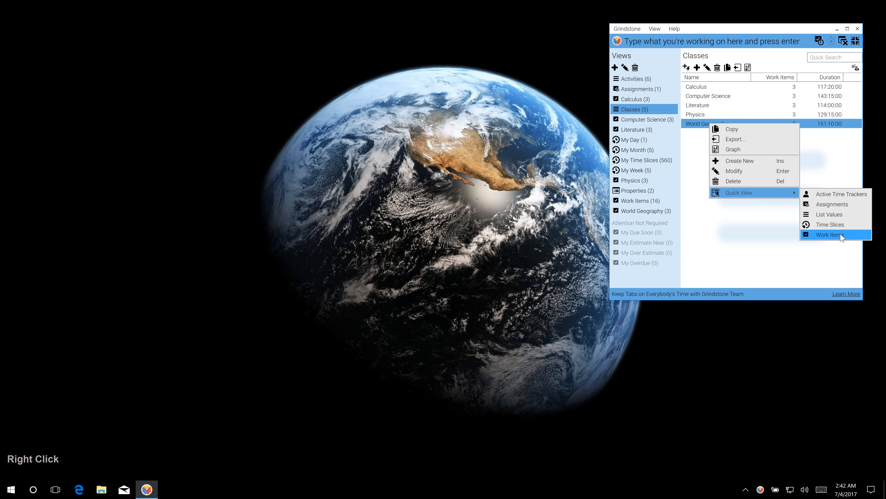
{"action": "left_click", "coordinate": [788, 254]}
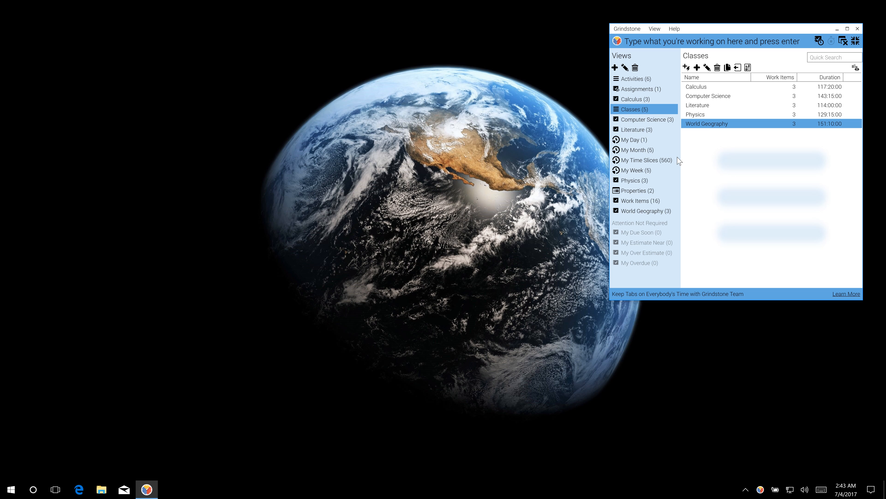
Switch through My Day and My Week to the My Month view, then start adding a new view.
{"action": "left_click", "coordinate": [651, 142]}
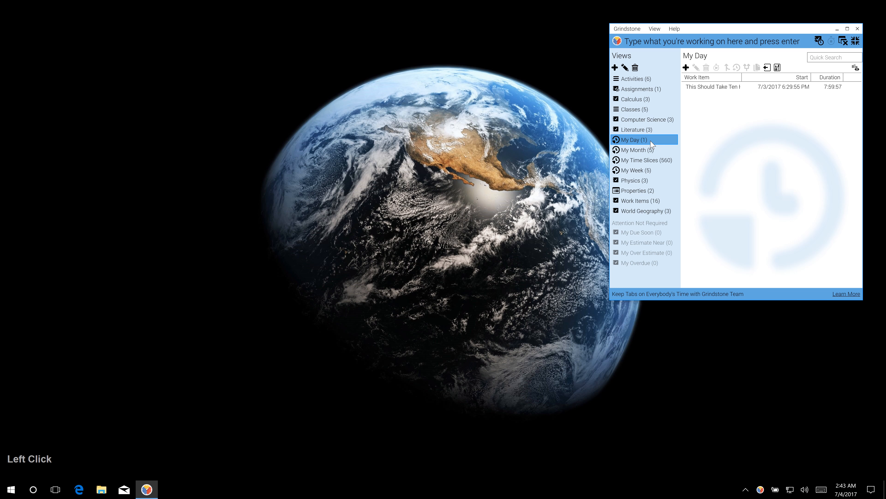
{"action": "left_click", "coordinate": [655, 170]}
{"action": "left_click", "coordinate": [662, 152]}
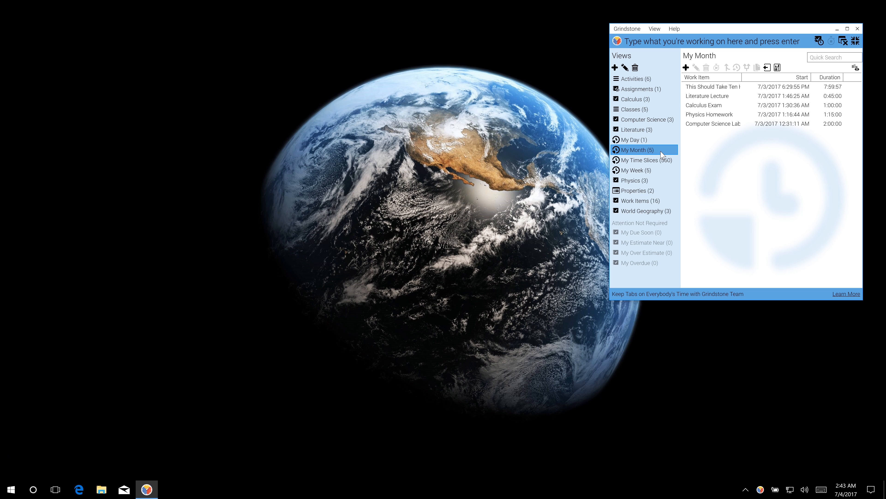
{"action": "left_click", "coordinate": [614, 68]}
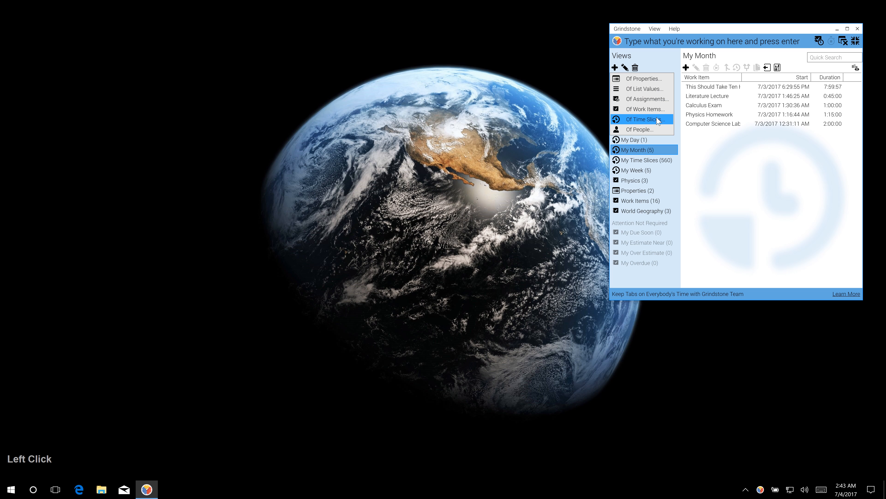
Start a new time slices view with an End Equal To filter, then reopen the filter field list.
{"action": "left_click", "coordinate": [646, 119]}
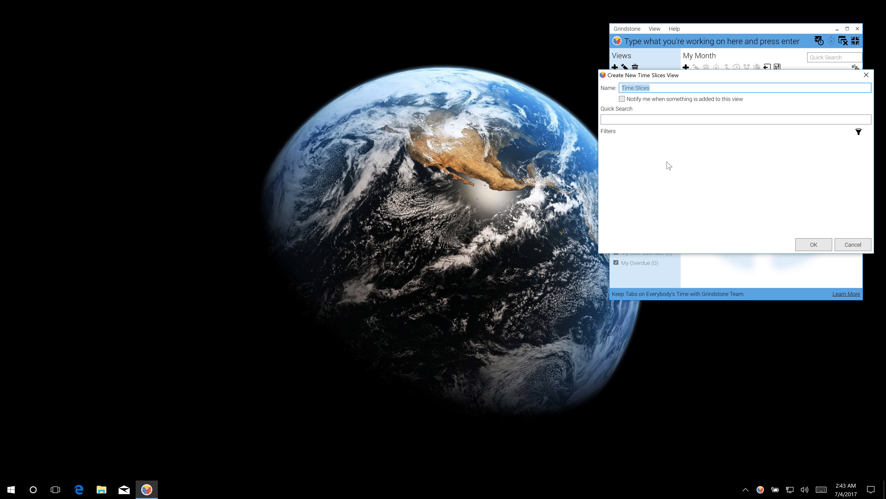
{"action": "left_click", "coordinate": [859, 132]}
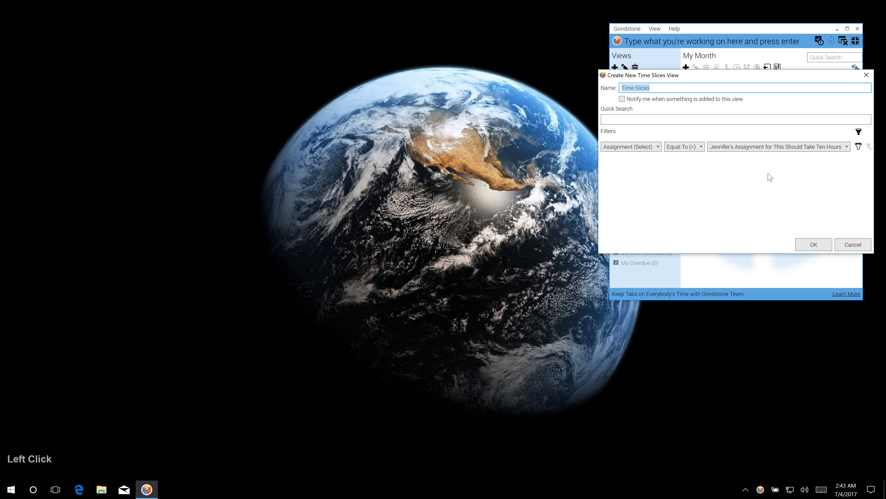
{"action": "left_click", "coordinate": [653, 148]}
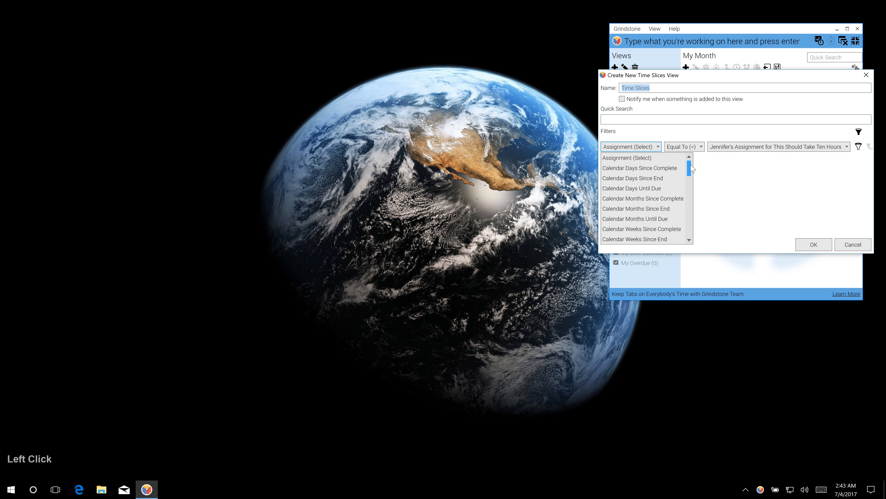
{"action": "left_click_drag", "start_coordinate": [692, 168], "coordinate": [699, 192]}
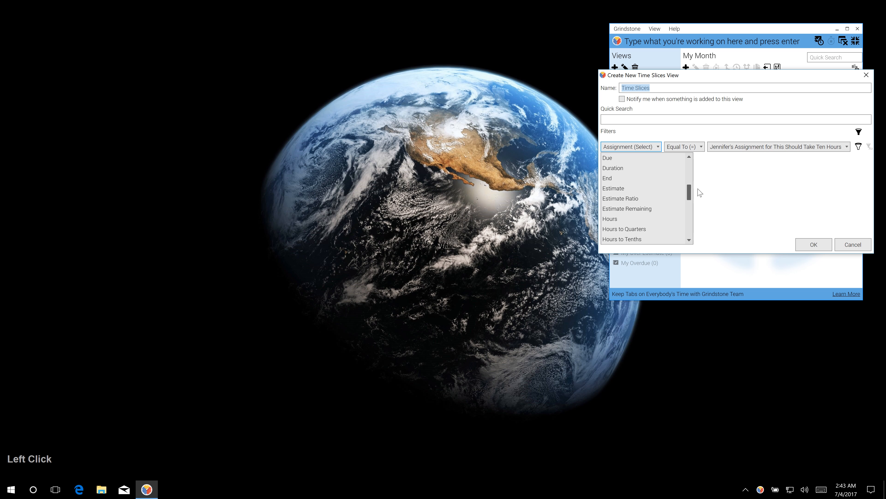
{"action": "left_click", "coordinate": [661, 178]}
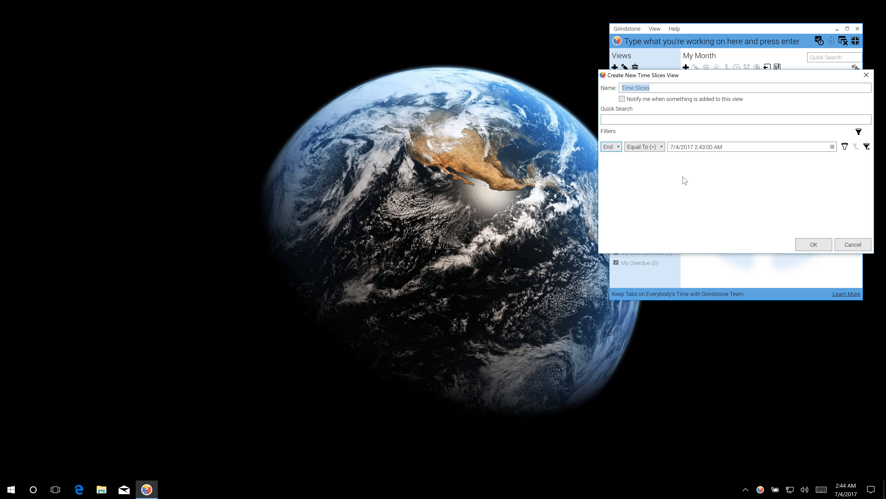
{"action": "left_click", "coordinate": [624, 150]}
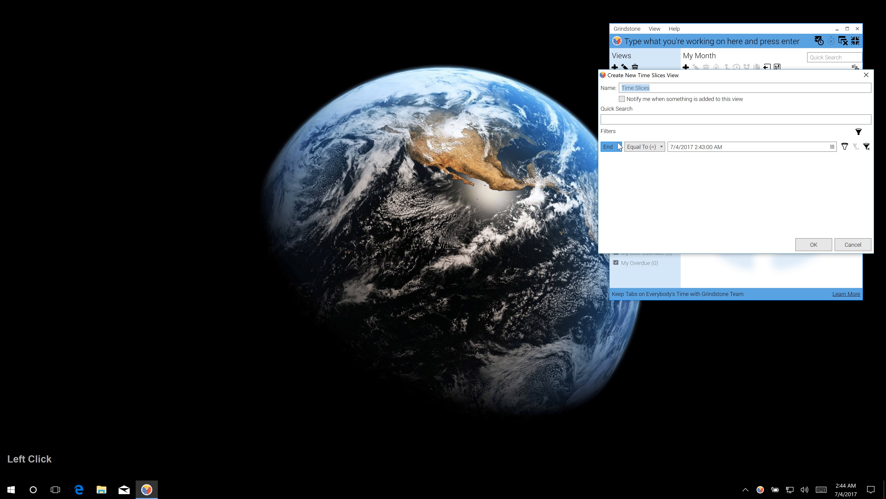
{"action": "left_click_drag", "start_coordinate": [686, 188], "coordinate": [694, 165]}
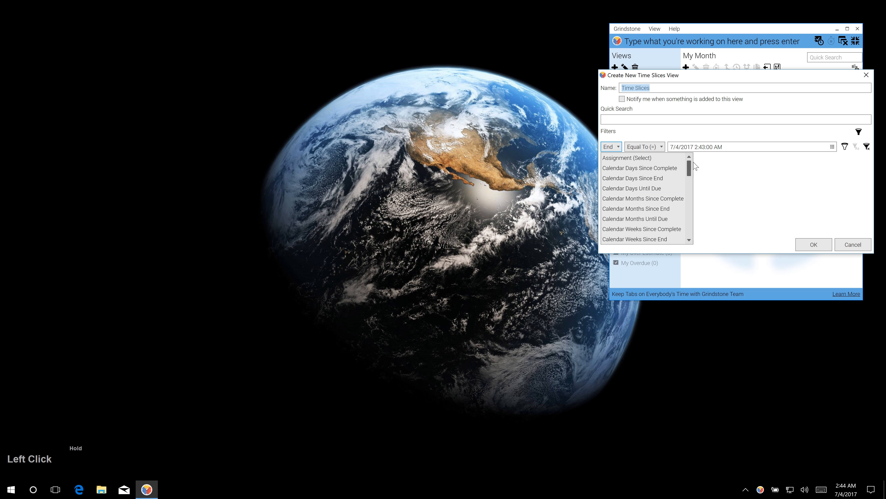
Filter on Calendar Days Since End Equal To 1, name the view 'Yesterday' and create it.
{"action": "left_click", "coordinate": [677, 181]}
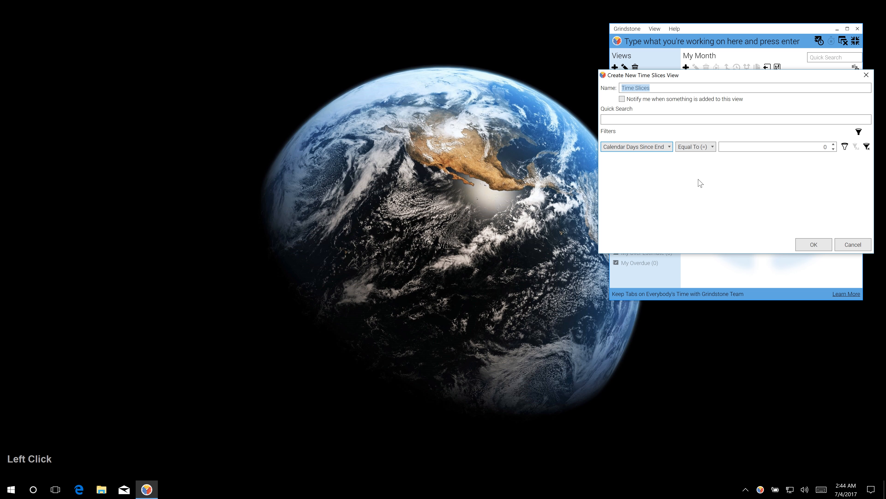
{"action": "left_click", "coordinate": [713, 147]}
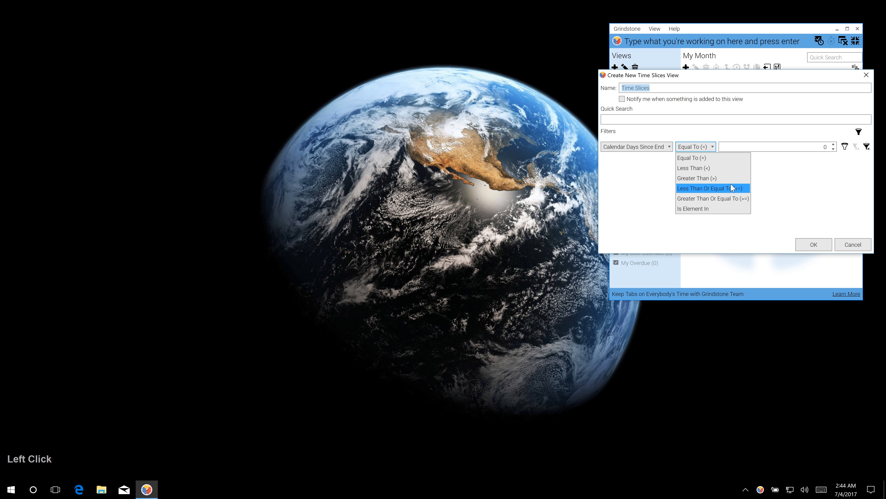
{"action": "left_click", "coordinate": [732, 161]}
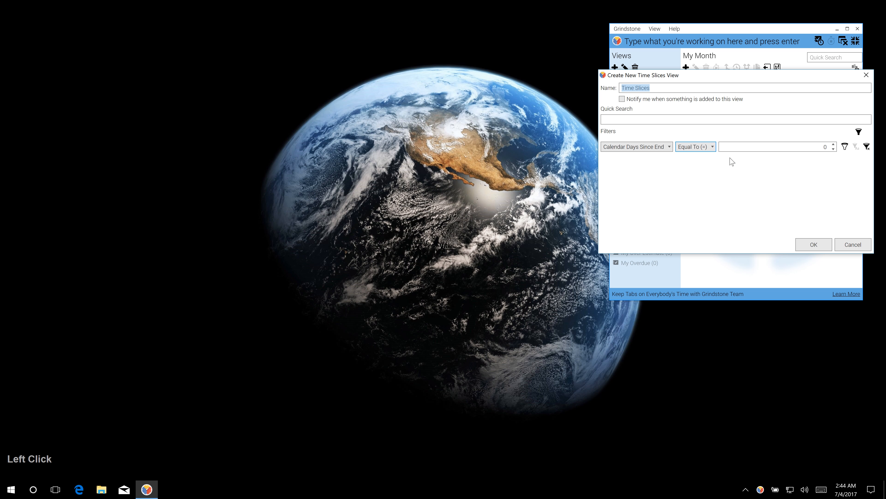
{"action": "left_click", "coordinate": [834, 145]}
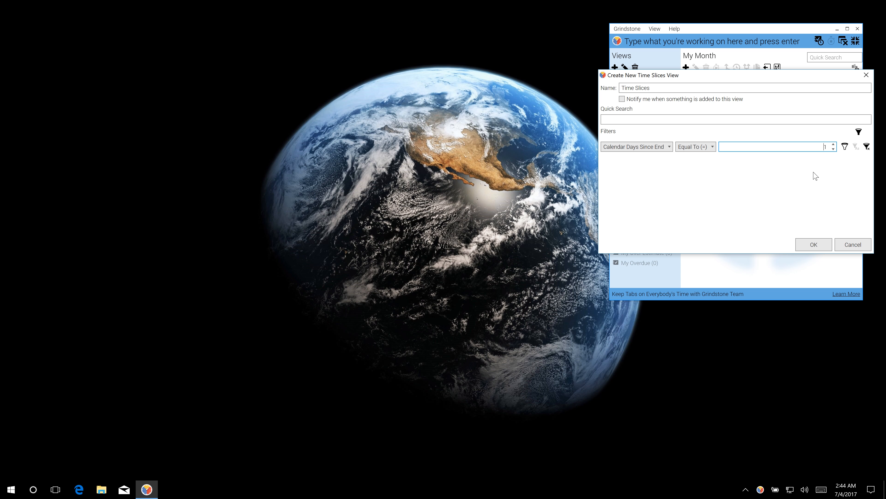
{"action": "left_click", "coordinate": [631, 88]}
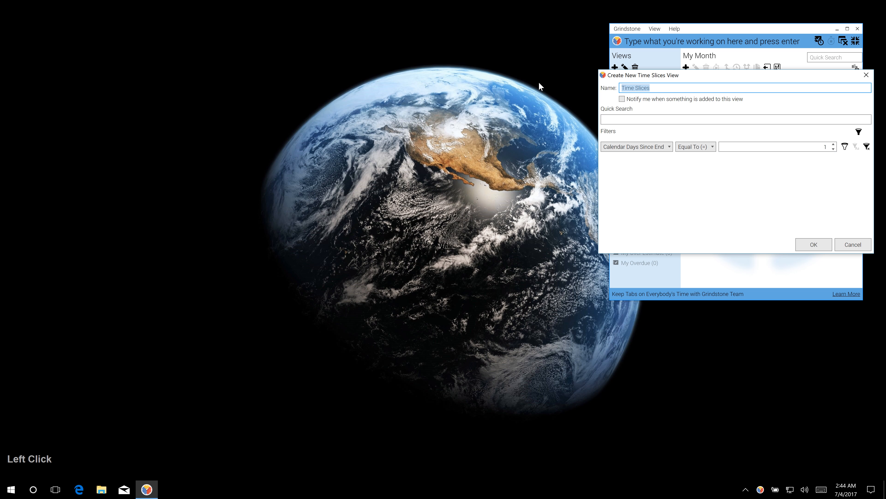
{"action": "type", "text": "Yesterday"}
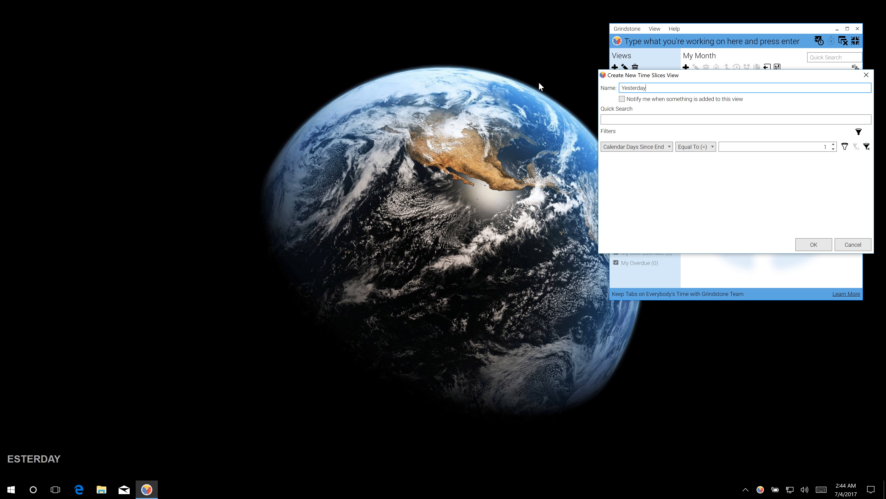
{"action": "left_click", "coordinate": [817, 245]}
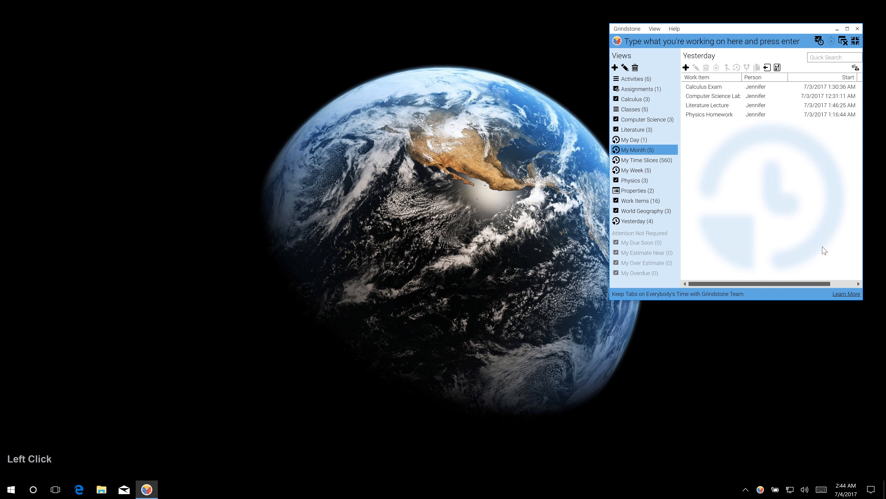
Open the Yesterday view's settings and negate its days-since-end filter.
{"action": "left_click", "coordinate": [658, 222]}
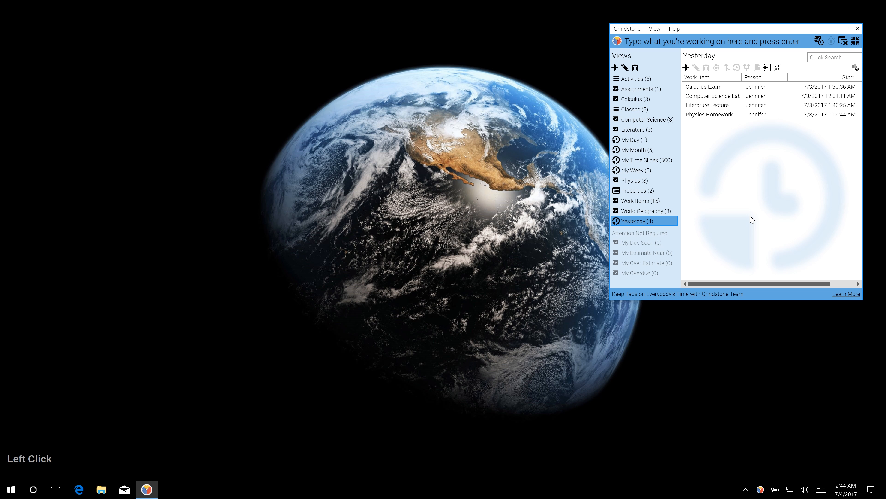
{"action": "double_click", "coordinate": [671, 225]}
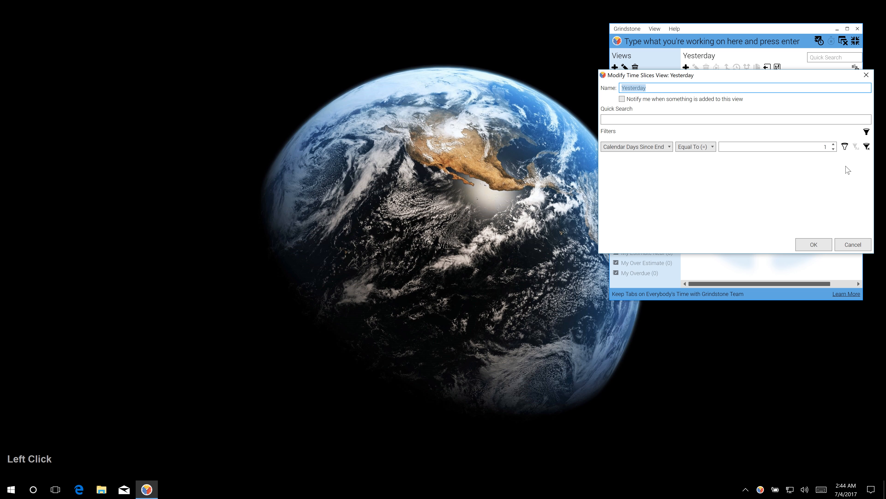
{"action": "left_click", "coordinate": [846, 147]}
Rename the view 'All Time But Yesterday?' and save it.
{"action": "left_click", "coordinate": [622, 88]}
{"action": "type", "text": "A"}
{"action": "type", "text": "ll Time By"}
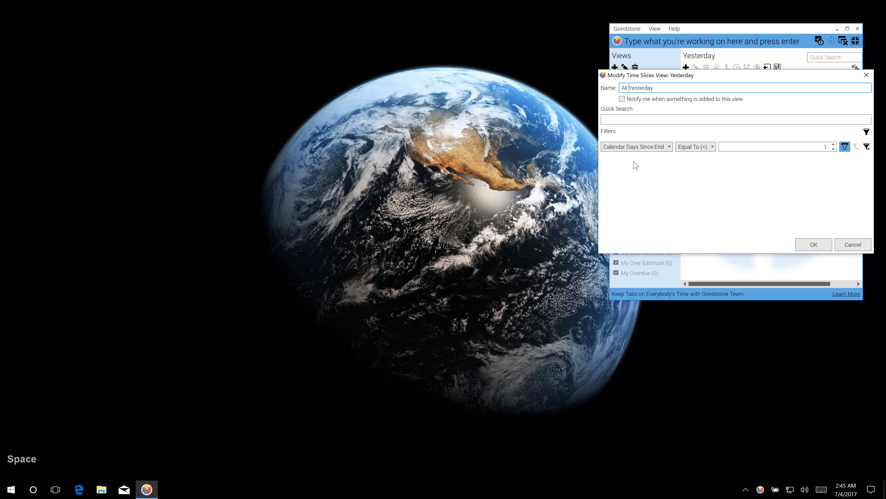
{"action": "key", "text": "BackSpace"}
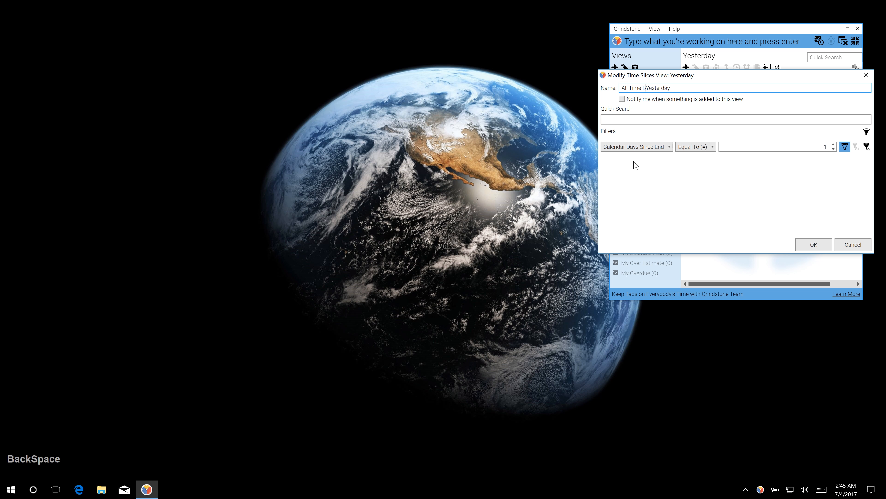
{"action": "type", "text": "ut"}
{"action": "key", "text": "Right"}
{"action": "key", "text": "Right"}
{"action": "key", "text": "Right"}
{"action": "key", "text": "Right"}
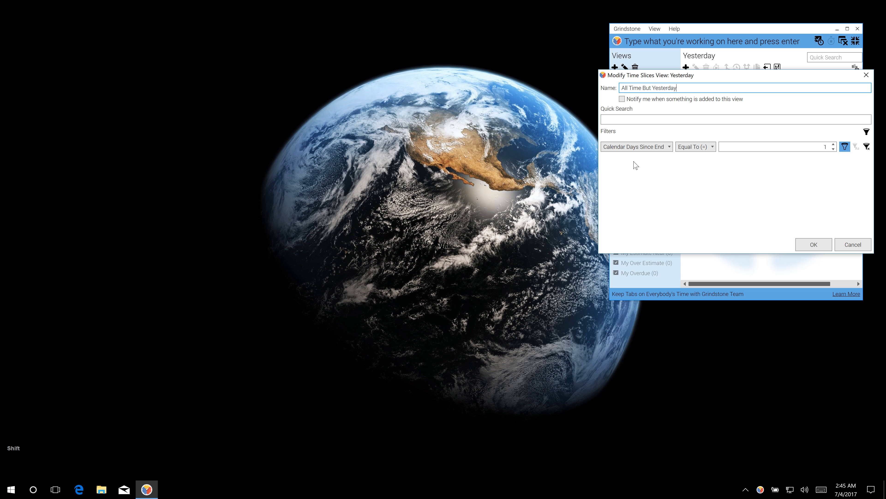
{"action": "type", "text": "?"}
{"action": "left_click", "coordinate": [810, 244]}
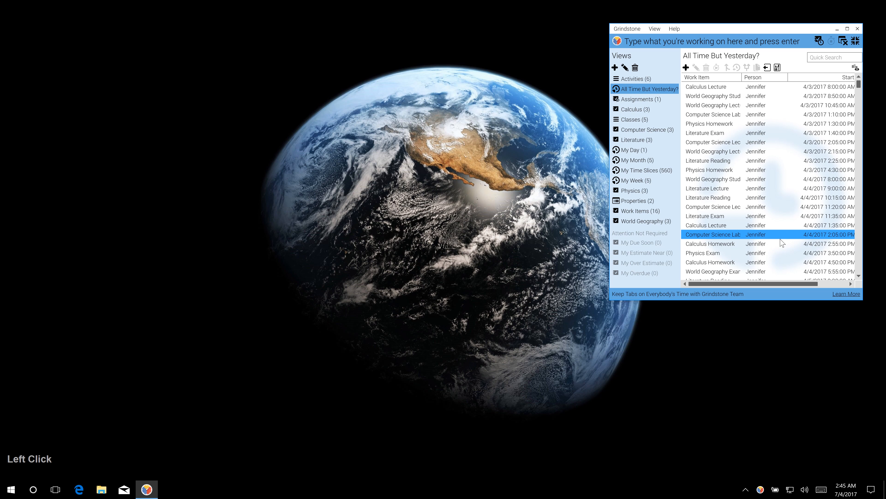
Add a second filter: Work Item Starts With 'c', and save the view.
{"action": "double_click", "coordinate": [657, 89]}
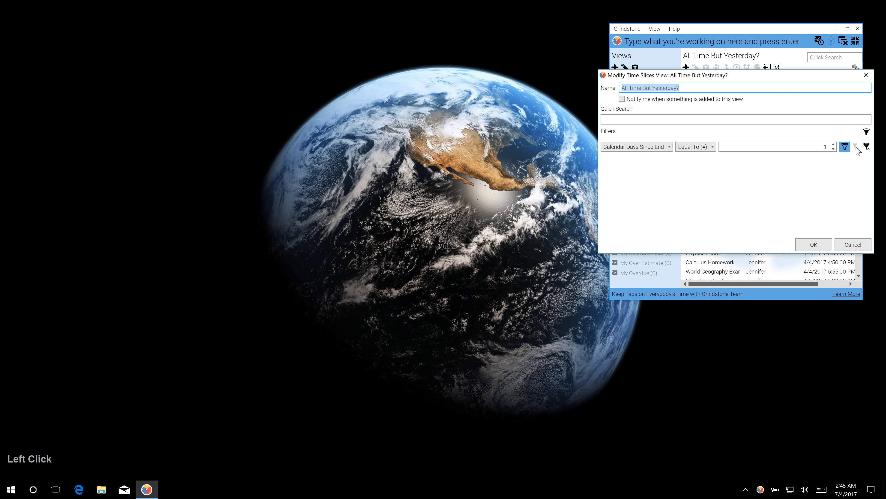
{"action": "left_click", "coordinate": [866, 132]}
{"action": "left_click", "coordinate": [658, 161]}
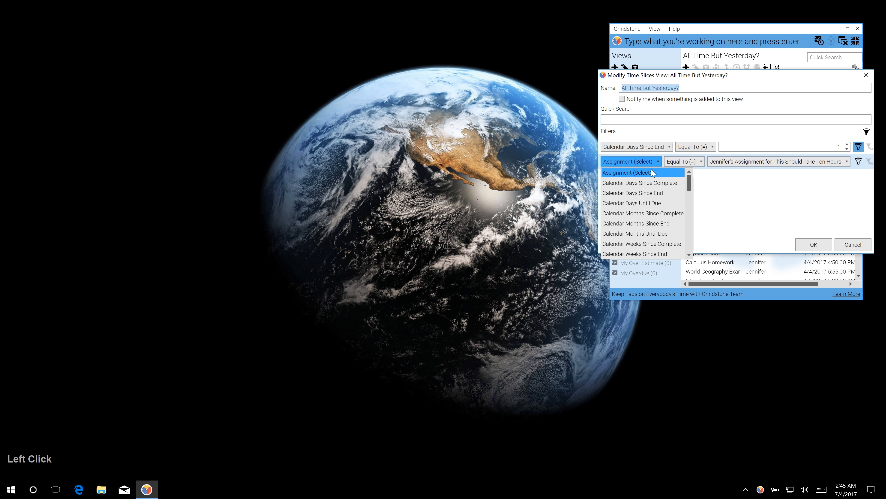
{"action": "left_click_drag", "start_coordinate": [689, 175], "coordinate": [697, 254]}
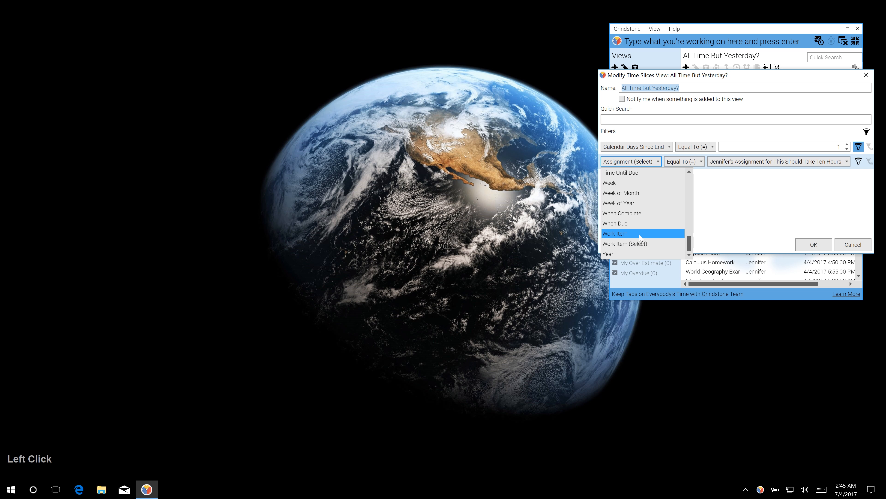
{"action": "left_click", "coordinate": [641, 237]}
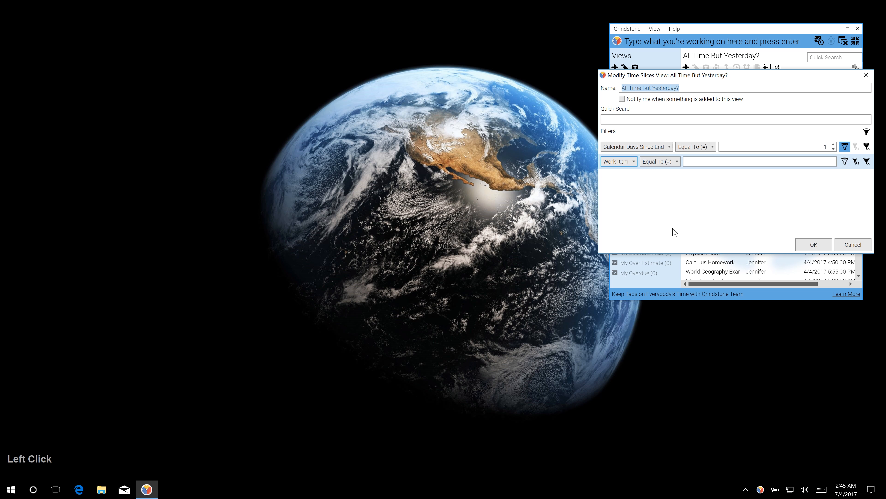
{"action": "left_click", "coordinate": [663, 161]}
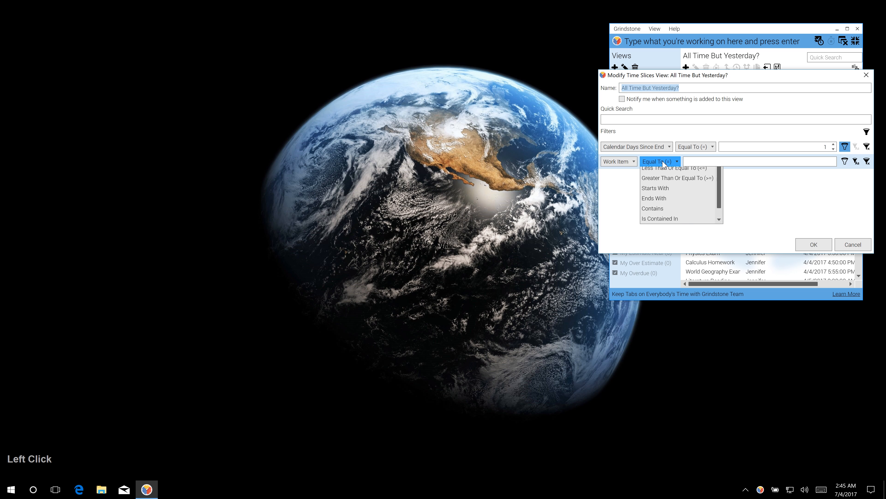
{"action": "left_click", "coordinate": [656, 223]}
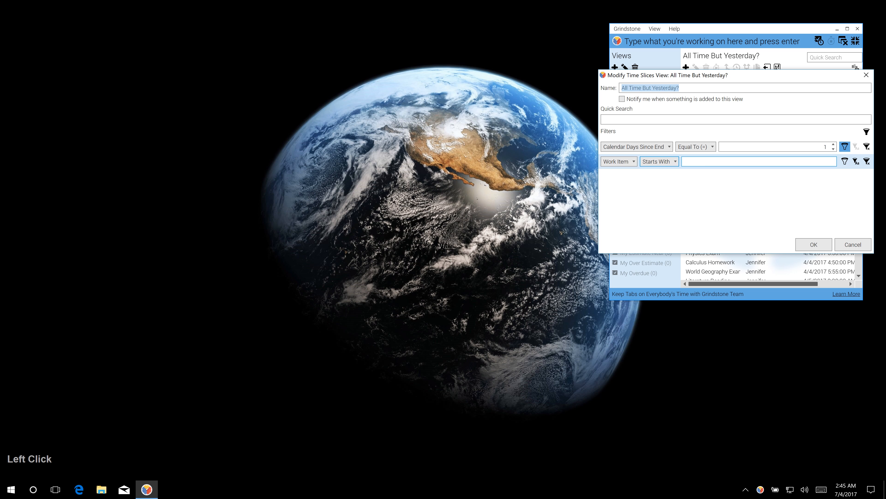
{"action": "left_click", "coordinate": [711, 161]}
{"action": "type", "text": "c"}
{"action": "left_click", "coordinate": [812, 245]}
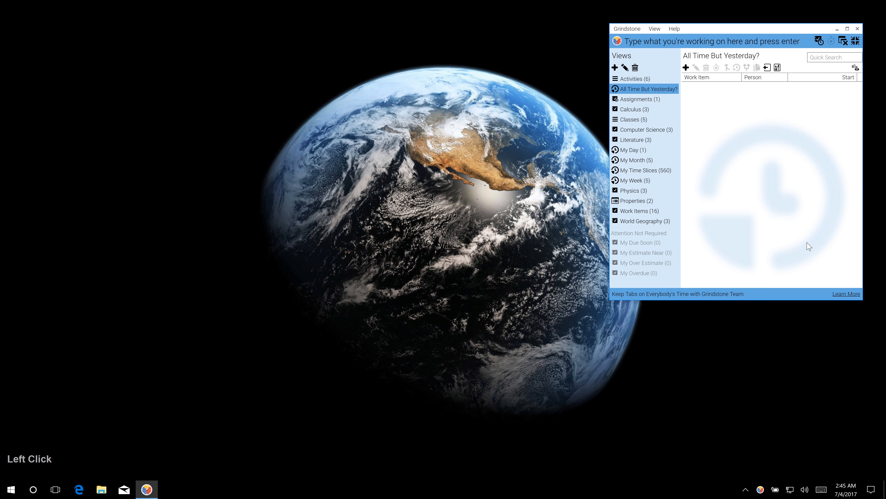
Check the full work item list, then make the Work Item filter case insensitive.
{"action": "left_click", "coordinate": [664, 201]}
{"action": "left_click", "coordinate": [660, 212]}
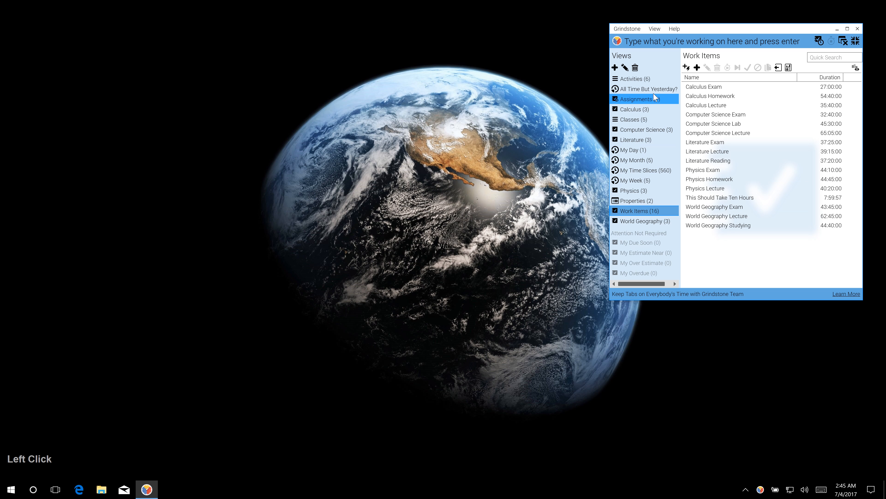
{"action": "double_click", "coordinate": [659, 89]}
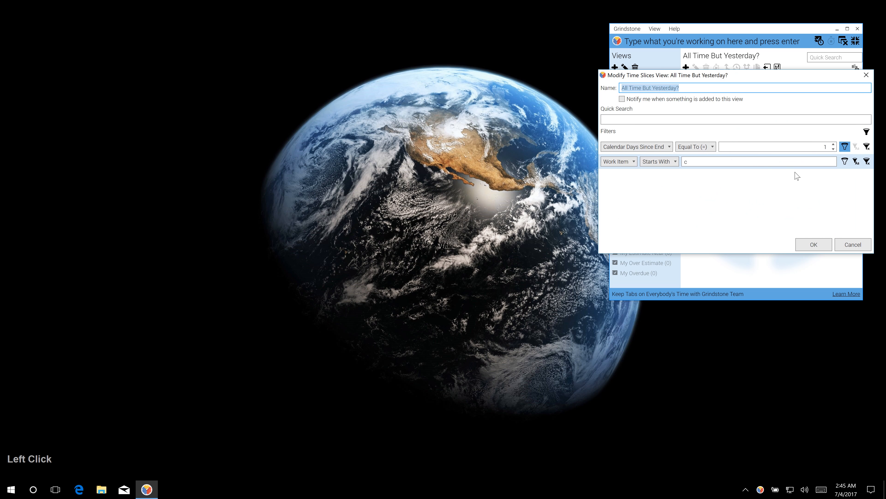
{"action": "left_click", "coordinate": [856, 162]}
{"action": "left_click", "coordinate": [813, 244]}
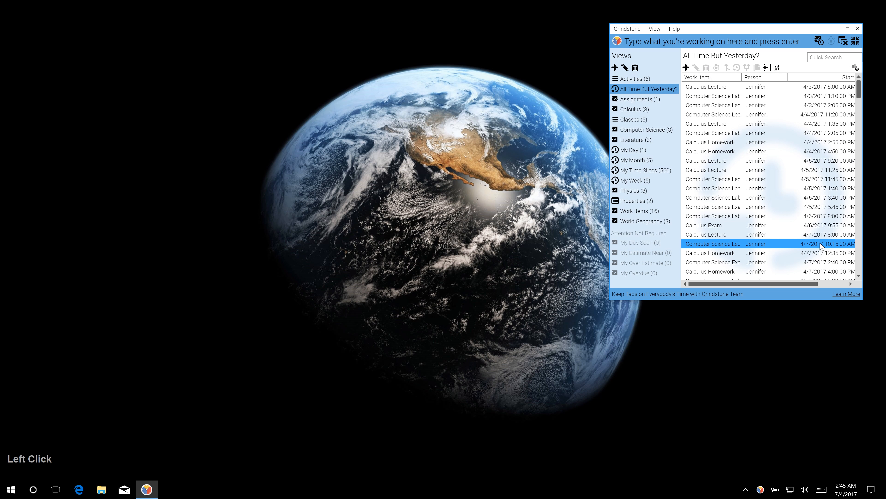
Delete the Work Item starts-with filter, keeping only the date filter, and reopen the settings.
{"action": "double_click", "coordinate": [658, 89]}
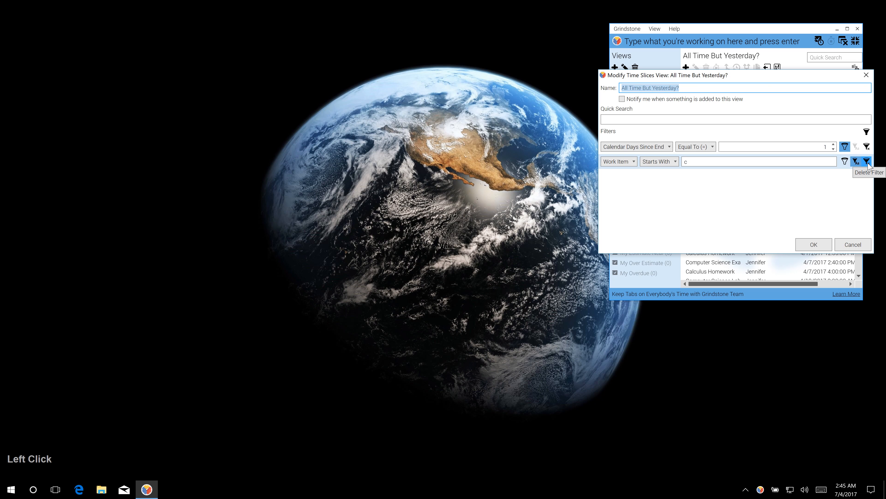
{"action": "left_click", "coordinate": [867, 162]}
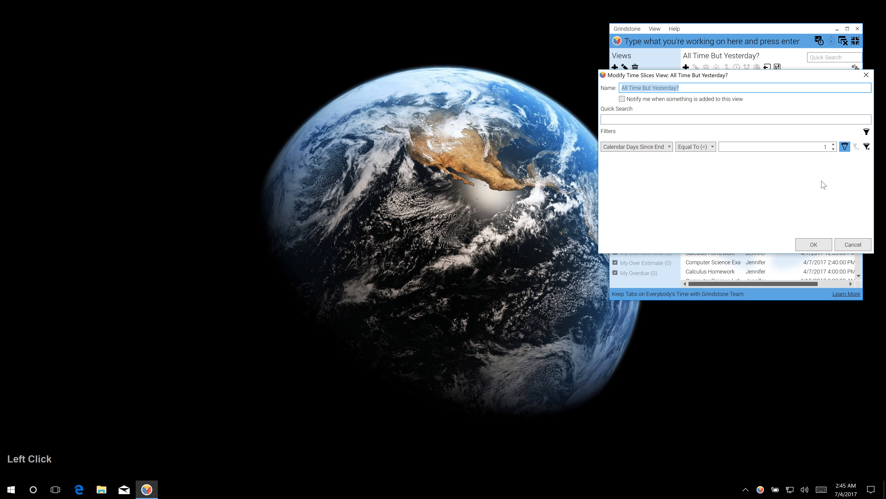
{"action": "left_click", "coordinate": [813, 244]}
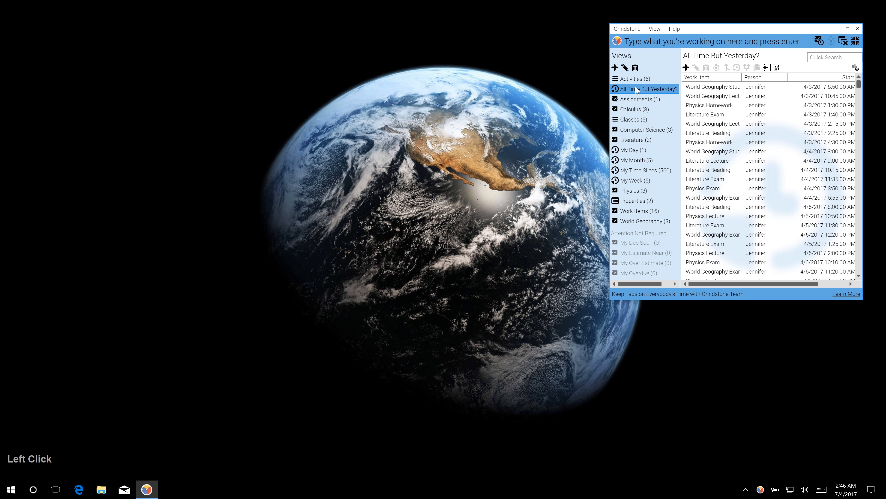
{"action": "double_click", "coordinate": [658, 89]}
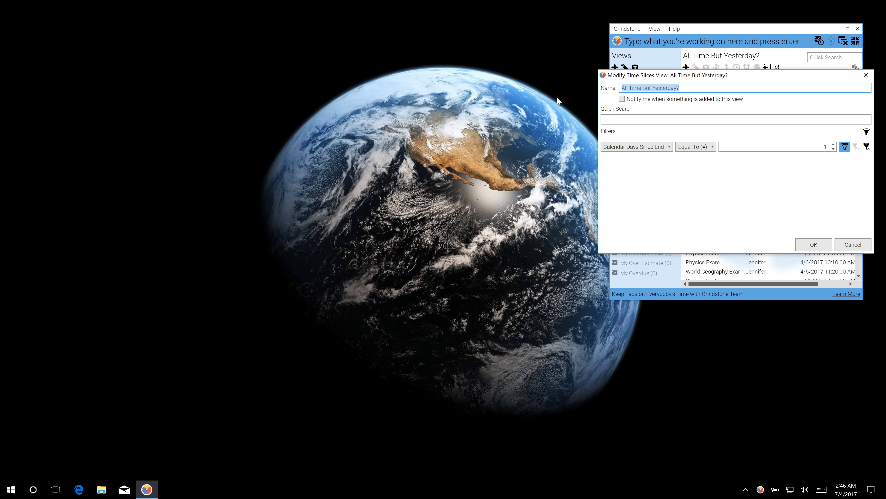
Add a Work Item filter set to Calculus Exam and save the view.
{"action": "left_click", "coordinate": [867, 132]}
{"action": "left_click", "coordinate": [630, 161]}
{"action": "scroll", "coordinate": [656, 209], "scroll_direction": "down", "scroll_amount": 5}
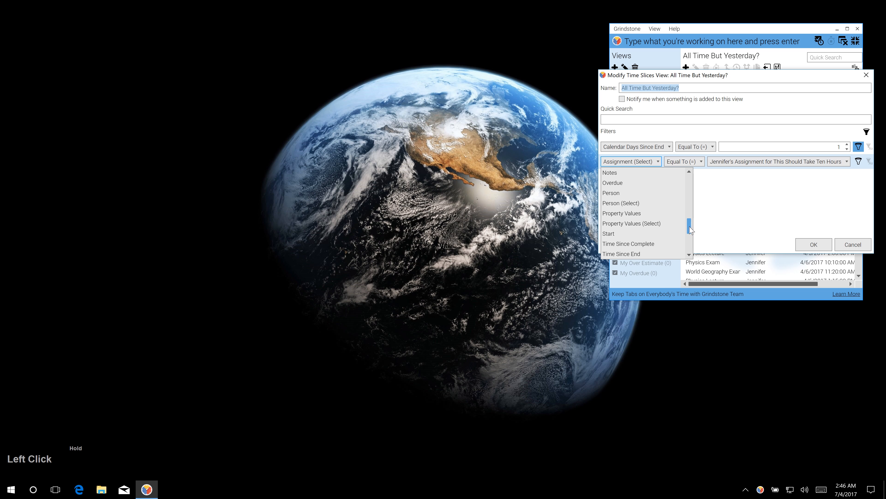
{"action": "left_click", "coordinate": [650, 193]}
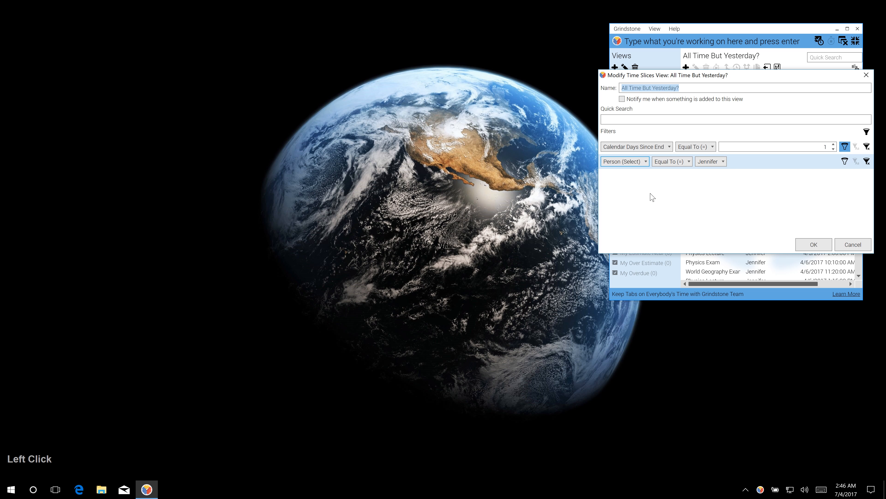
{"action": "left_click", "coordinate": [639, 161]}
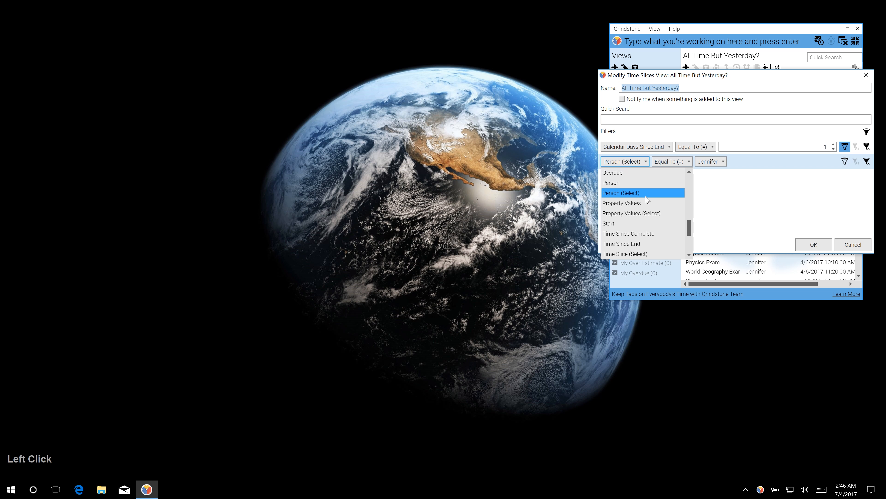
{"action": "left_click_drag", "start_coordinate": [689, 228], "coordinate": [694, 251]}
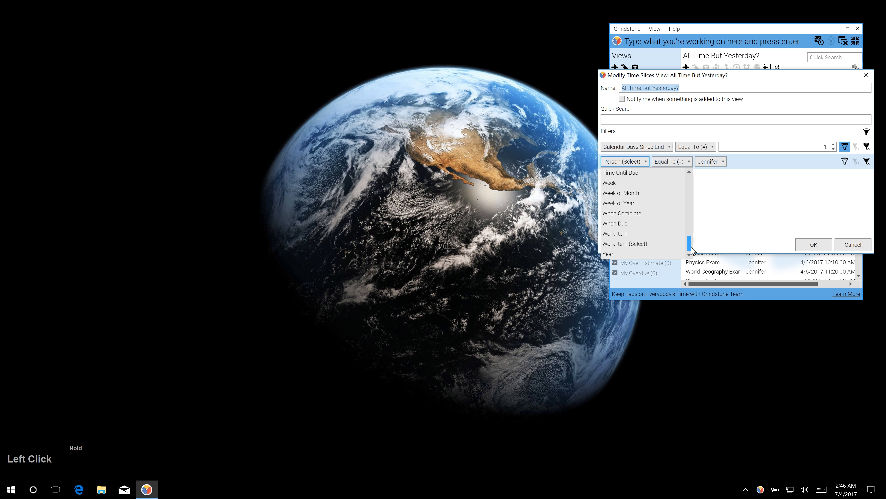
{"action": "left_click", "coordinate": [661, 247]}
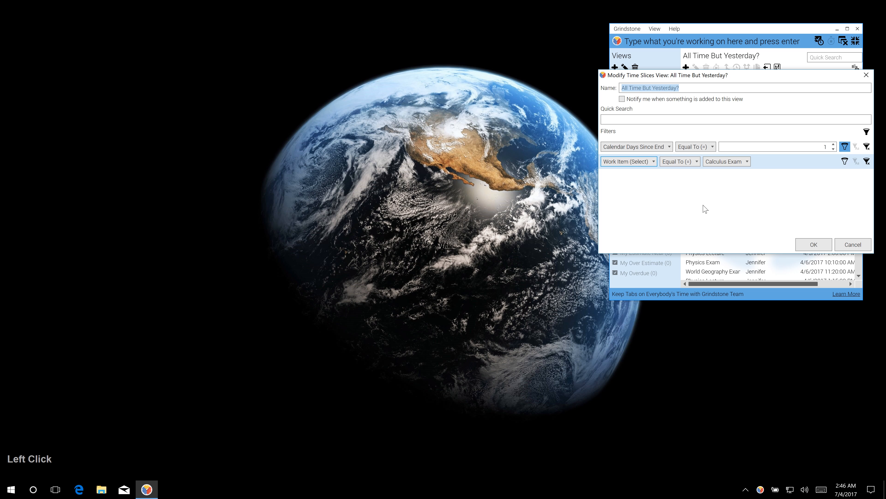
{"action": "left_click", "coordinate": [811, 251]}
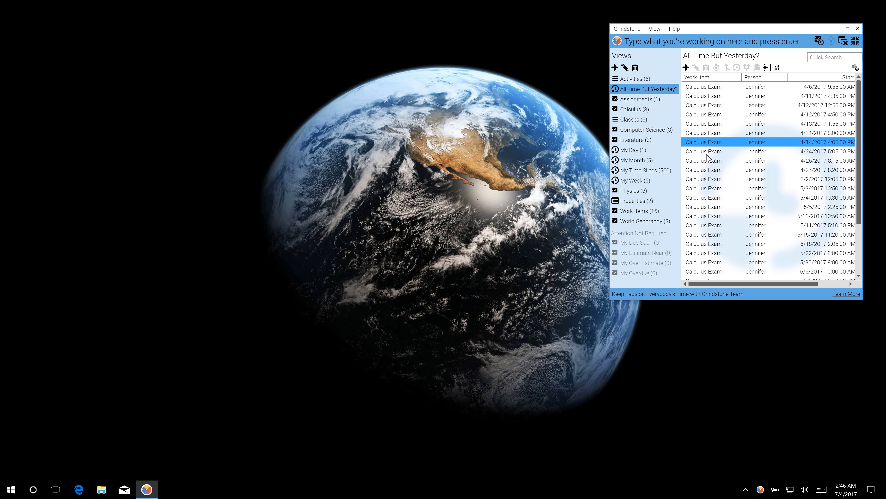
Change the work-item filter to Is Element In and add Calculus Exam.
{"action": "left_click", "coordinate": [660, 211]}
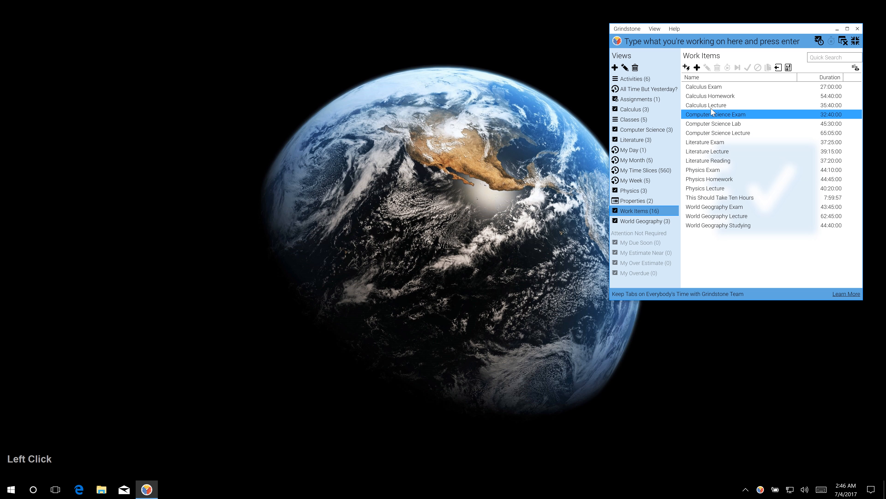
{"action": "double_click", "coordinate": [675, 90]}
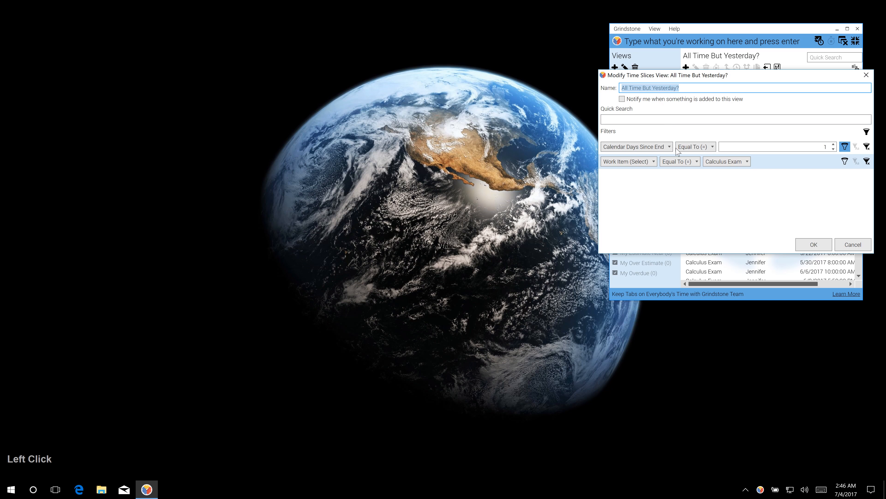
{"action": "left_click", "coordinate": [697, 162]}
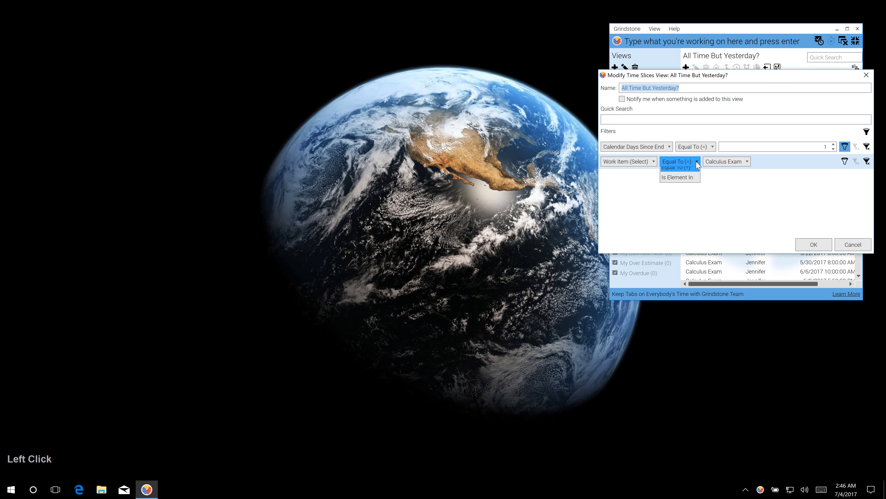
{"action": "left_click", "coordinate": [693, 182]}
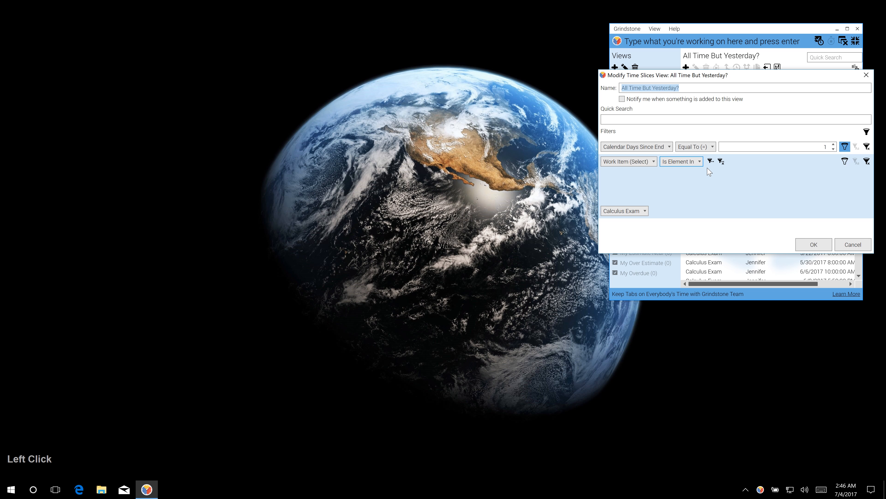
{"action": "left_click", "coordinate": [710, 162]}
Add Calculus Homework and Calculus Lecture to the filter, save, and reopen the settings.
{"action": "left_click", "coordinate": [645, 211]}
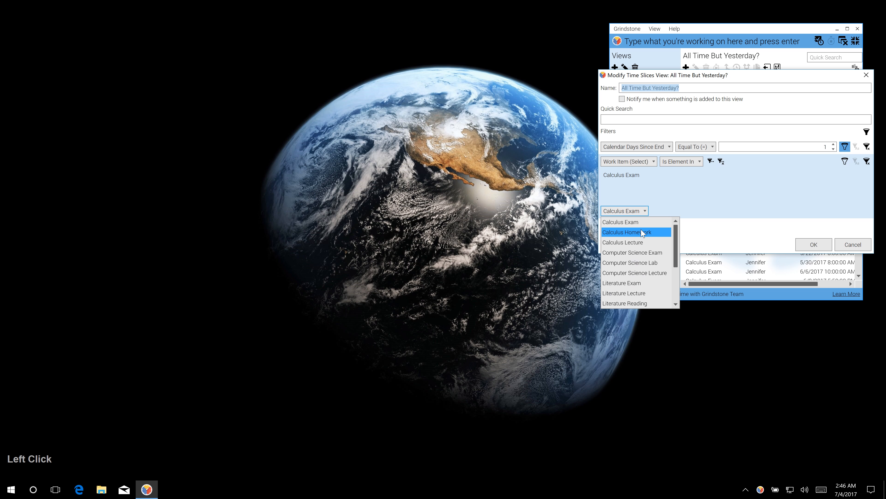
{"action": "left_click", "coordinate": [644, 233]}
{"action": "left_click", "coordinate": [711, 161]}
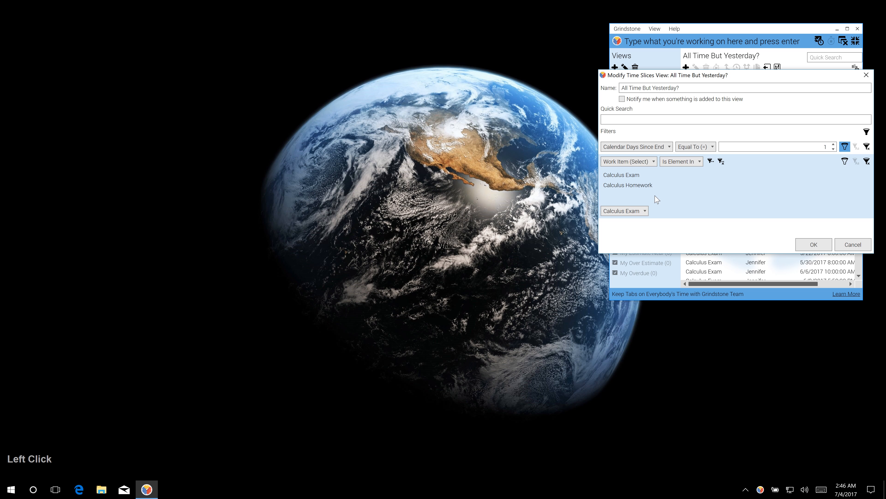
{"action": "left_click", "coordinate": [640, 212]}
{"action": "left_click", "coordinate": [658, 243]}
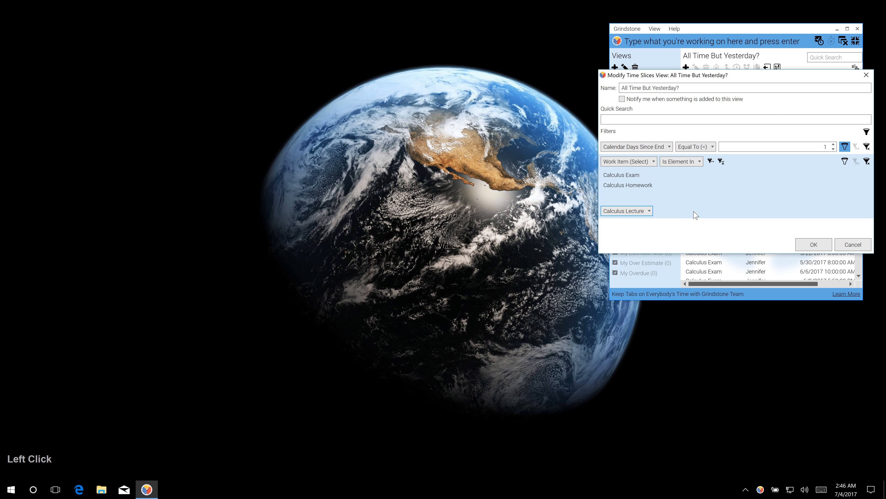
{"action": "left_click", "coordinate": [711, 162]}
{"action": "left_click", "coordinate": [800, 245]}
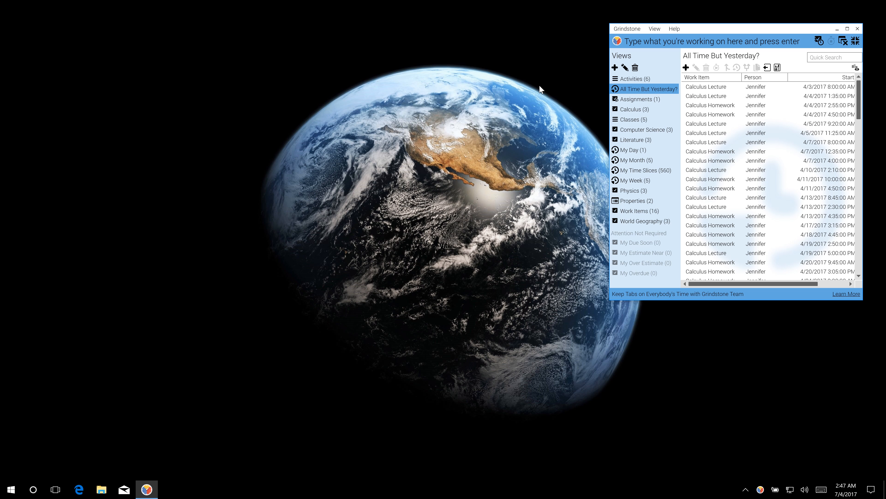
{"action": "double_click", "coordinate": [630, 90]}
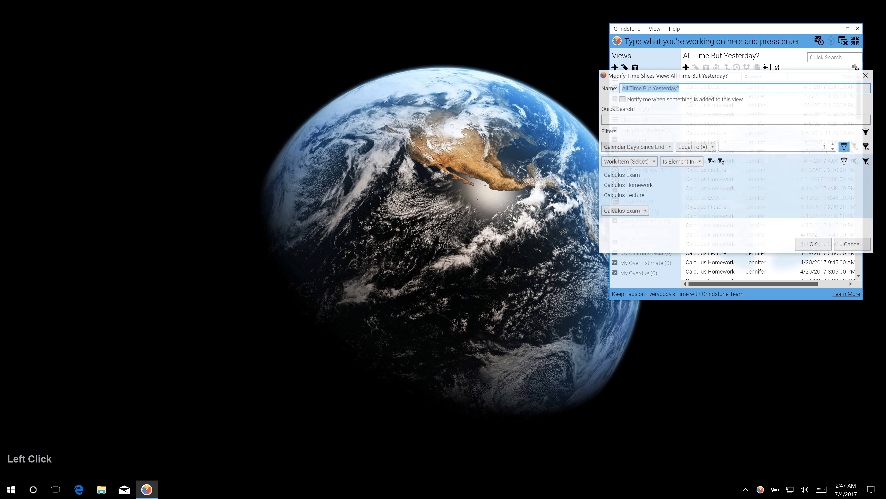
Enable 'Notify me when something is added to this view', save, and show All Time But Yesterday?
{"action": "left_click", "coordinate": [646, 101]}
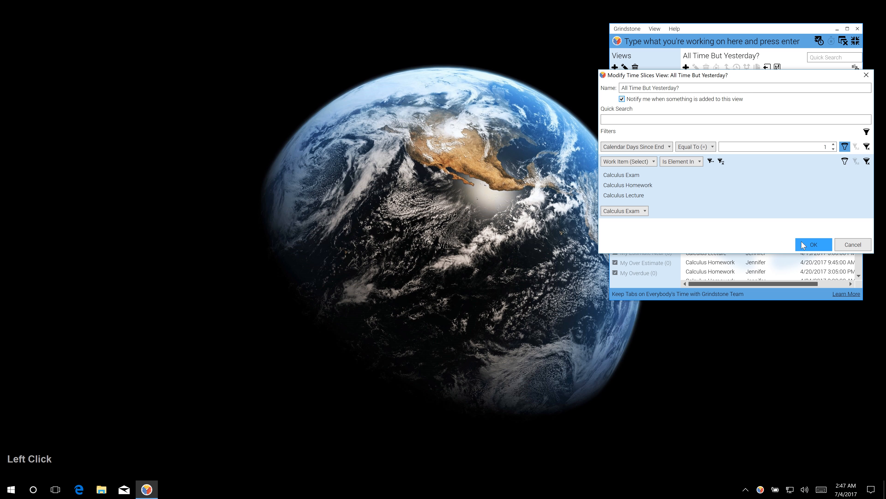
{"action": "left_click", "coordinate": [814, 245]}
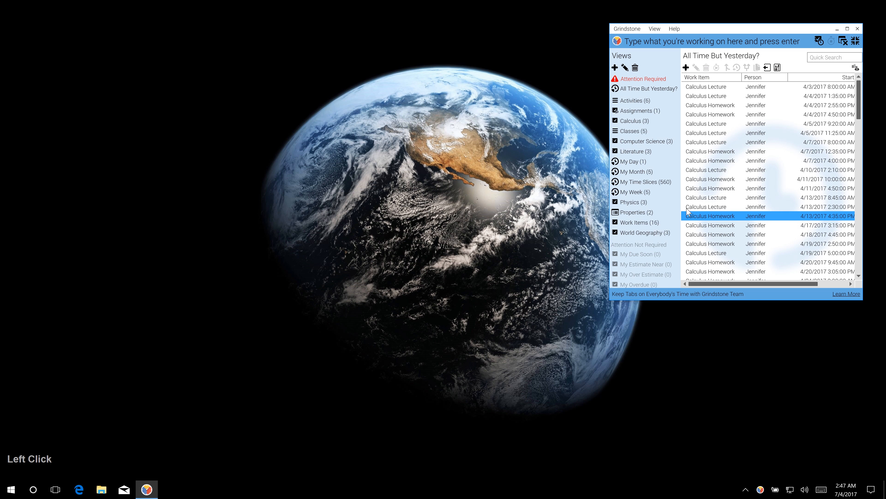
{"action": "left_click", "coordinate": [646, 89]}
{"action": "mouse_move", "coordinate": [656, 80]}
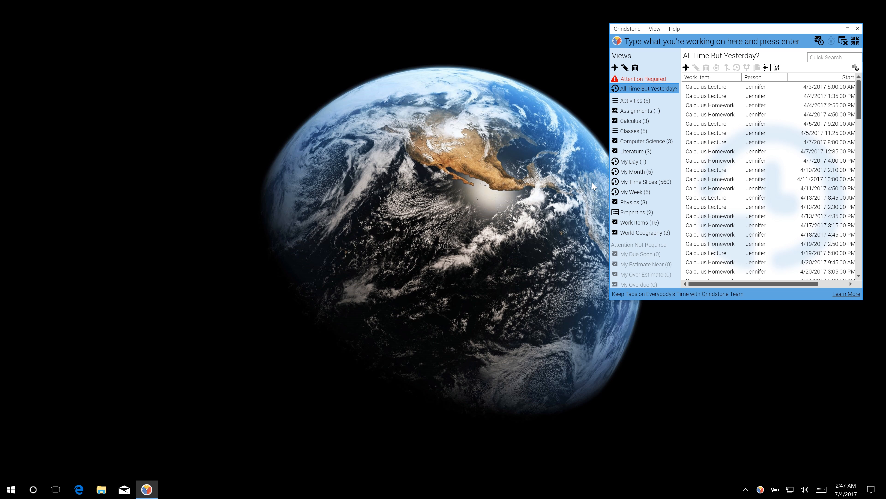
Confirm My Estimate Near's settings, time This Should Take Ten Hours in the timer bar, and follow its alert.
{"action": "double_click", "coordinate": [654, 265]}
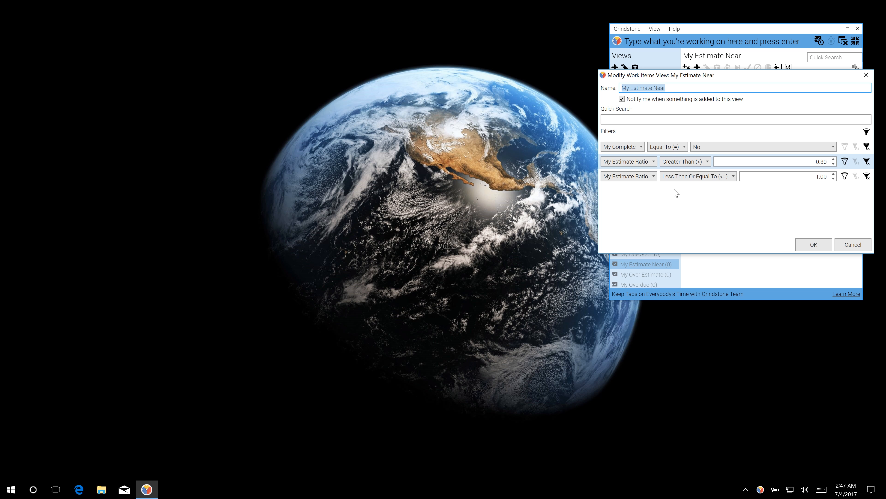
{"action": "left_click", "coordinate": [824, 247]}
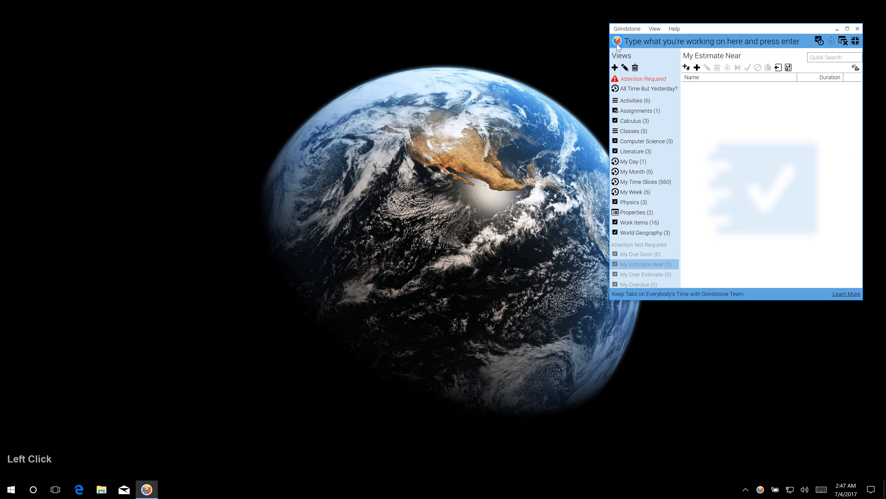
{"action": "left_click", "coordinate": [819, 42]}
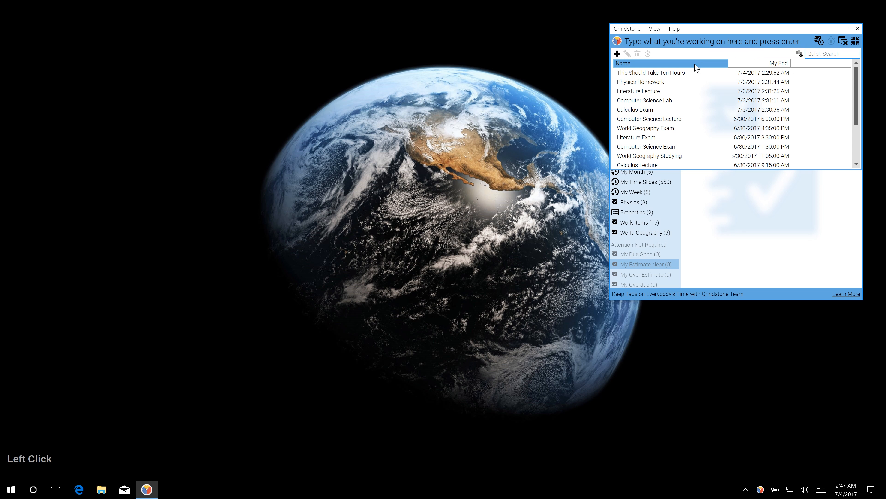
{"action": "left_click", "coordinate": [639, 67]}
{"action": "double_click", "coordinate": [632, 39]}
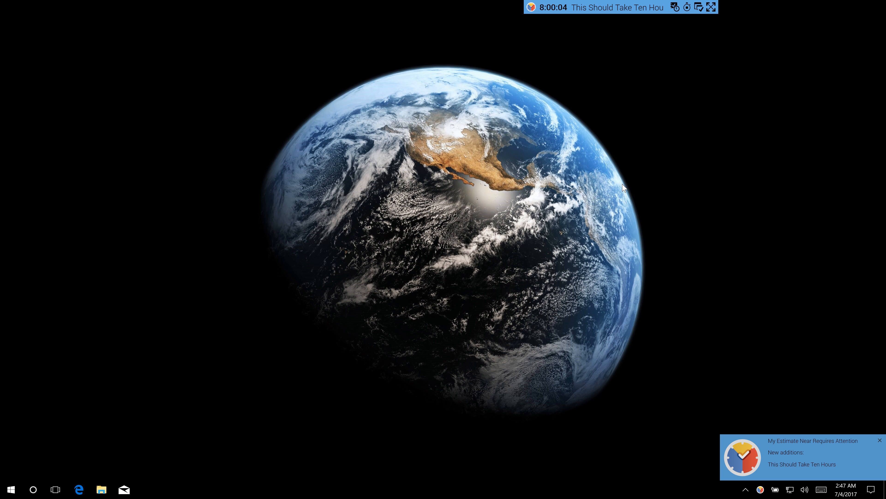
{"action": "left_click", "coordinate": [828, 459]}
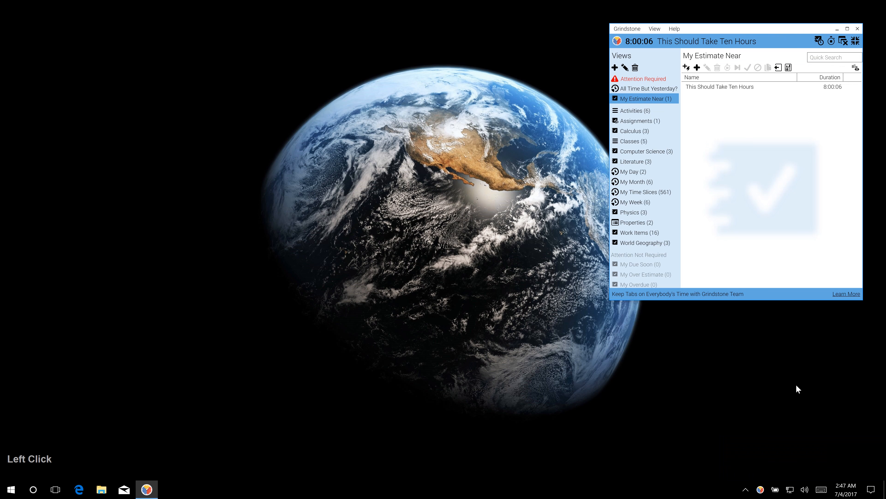